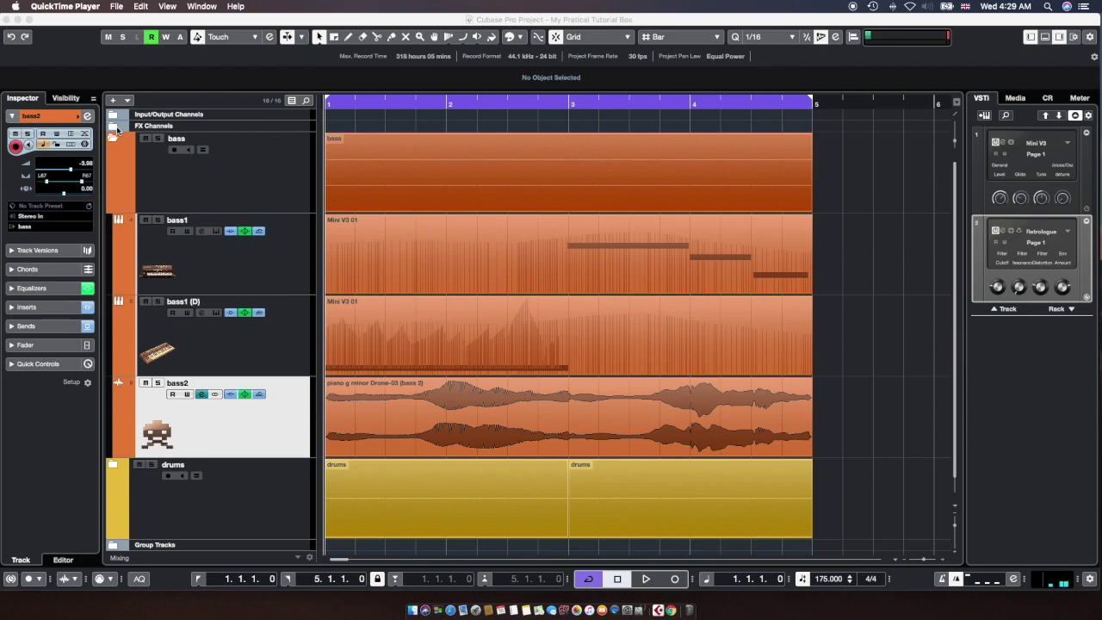
Show the FX channel tracks, start playback and inspect the D-Pole insert settings on the bass2 channel
{"action": "left_click", "coordinate": [113, 127]}
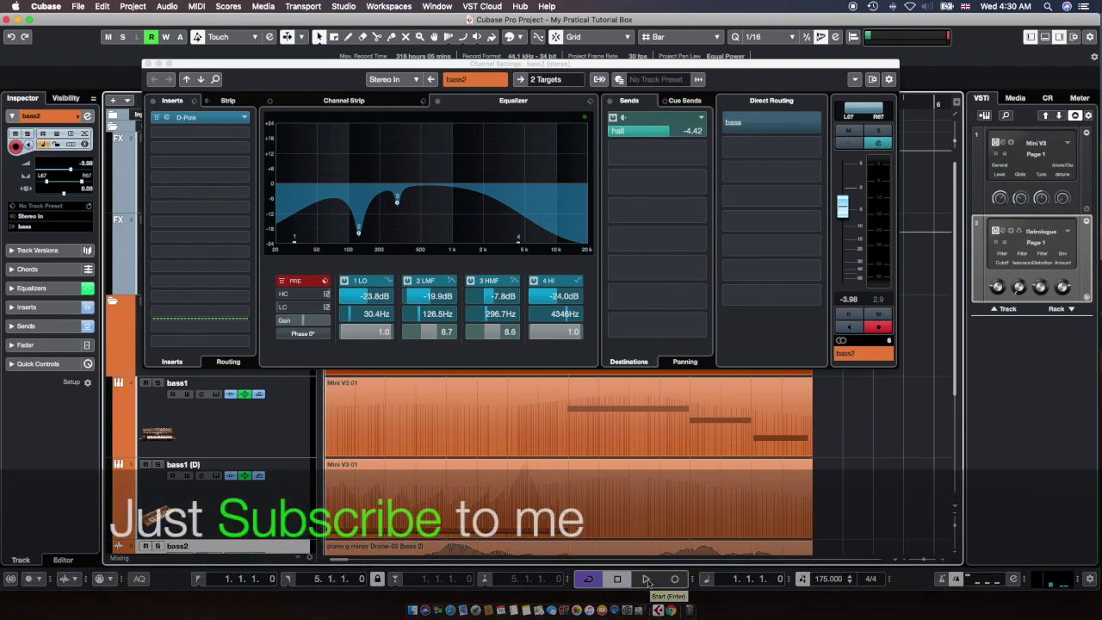
{"action": "key", "text": "space"}
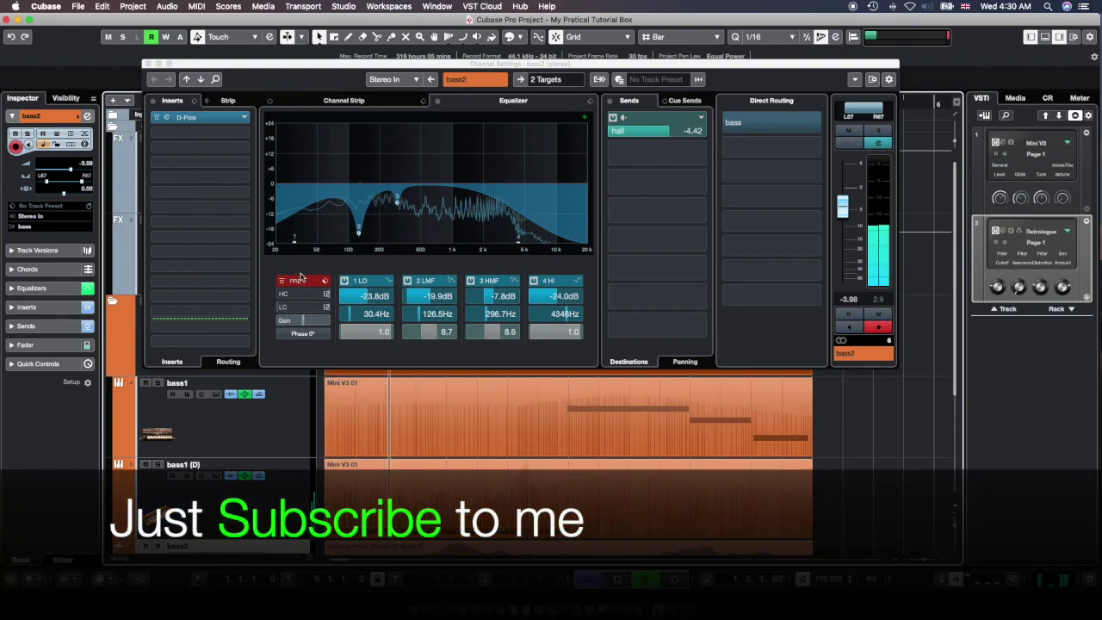
{"action": "left_click", "coordinate": [186, 117]}
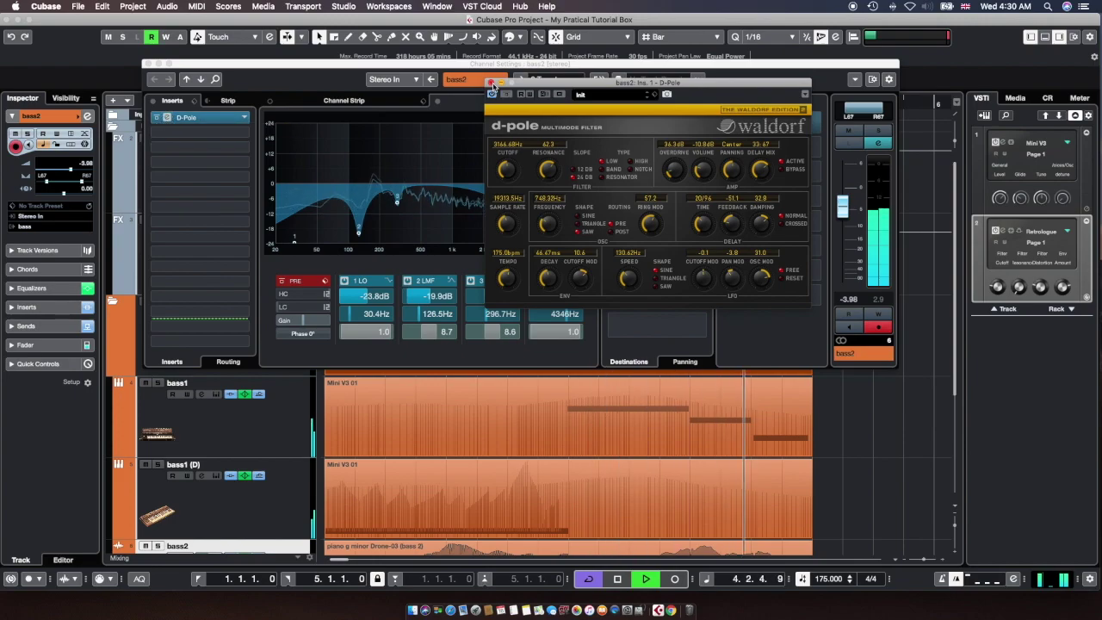
{"action": "left_click", "coordinate": [491, 82]}
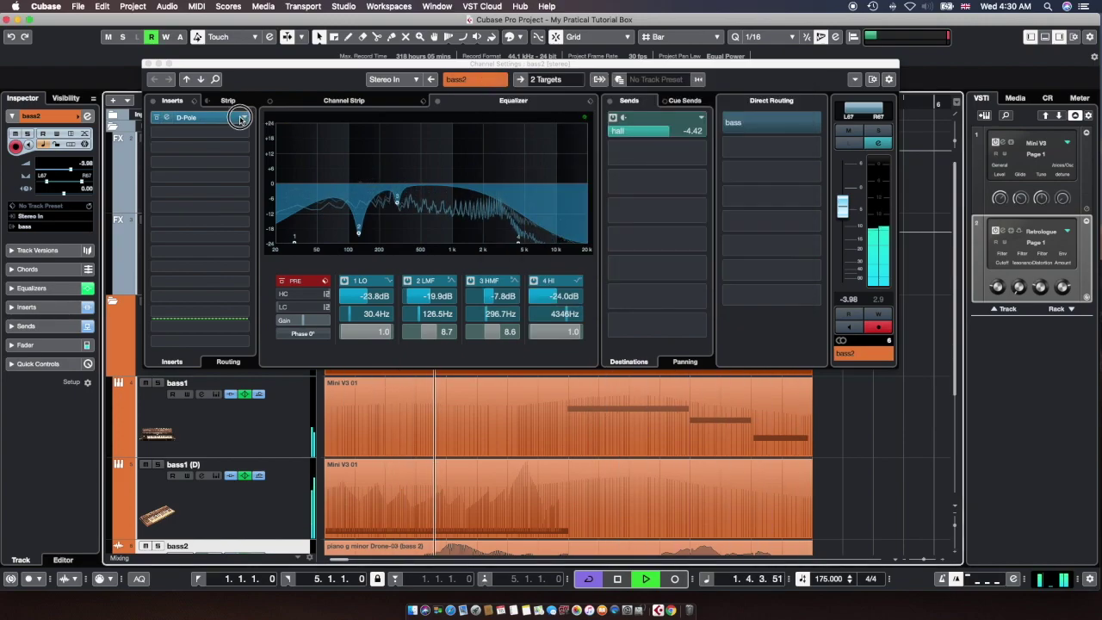
Reload D-Pole in bass2's first insert slot, discarding the previous changes, and move its window over the channel's equalizer
{"action": "left_click", "coordinate": [211, 118]}
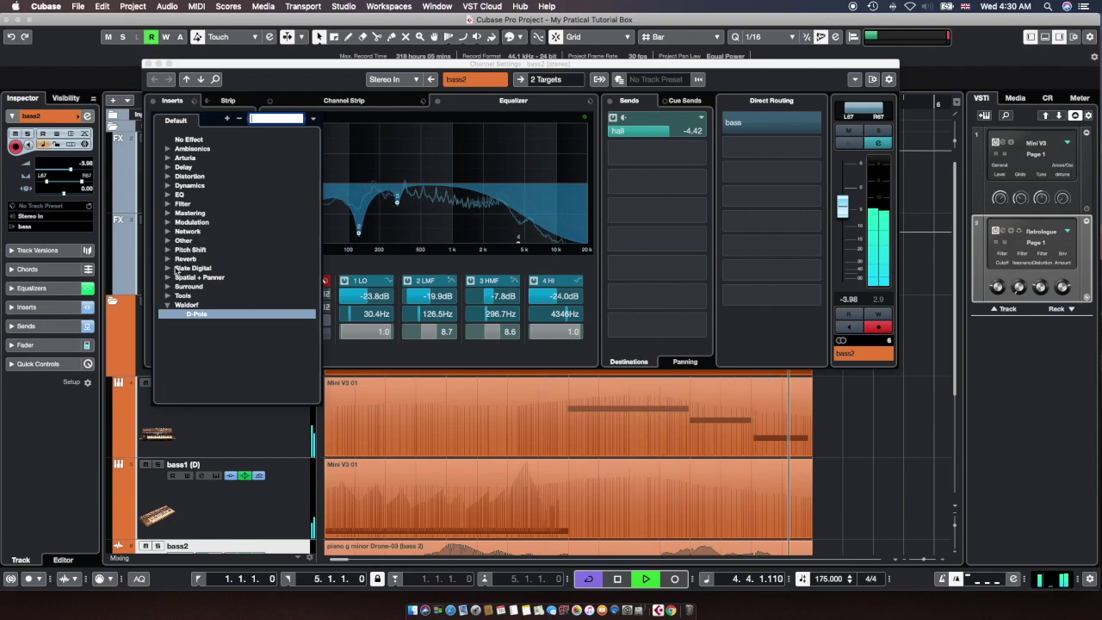
{"action": "left_click", "coordinate": [197, 315]}
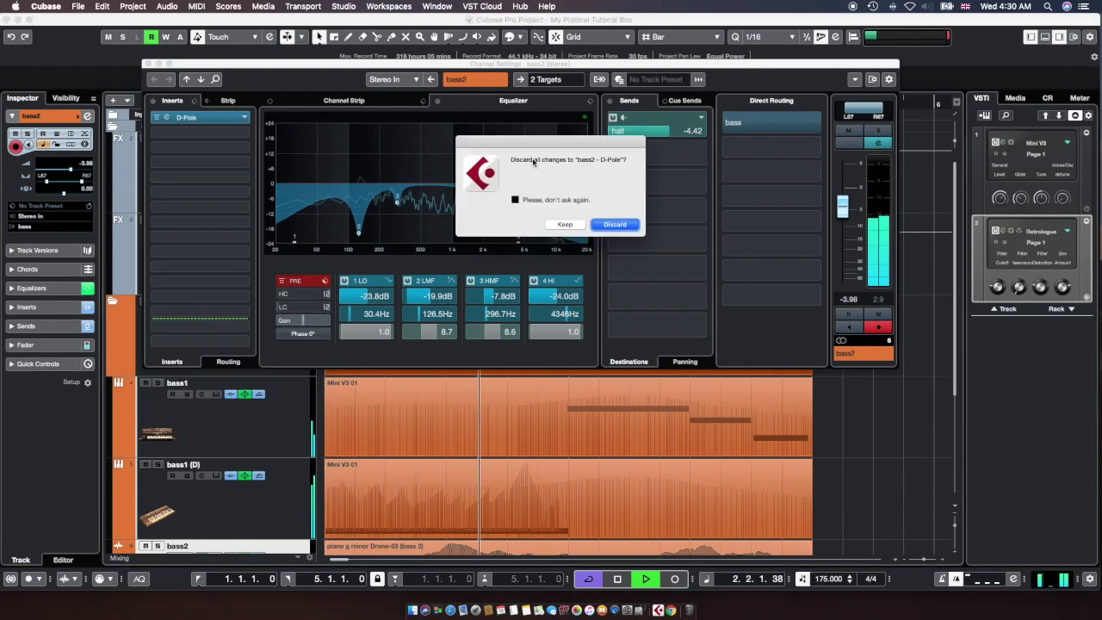
{"action": "left_click", "coordinate": [611, 225]}
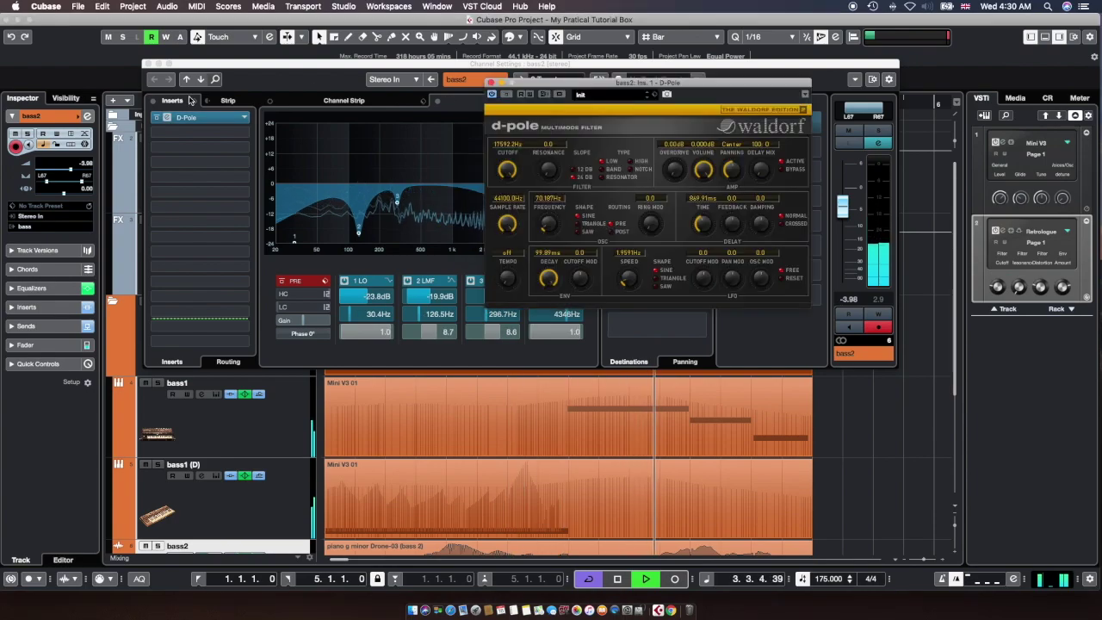
{"action": "left_click_drag", "start_coordinate": [631, 82], "coordinate": [350, 106]}
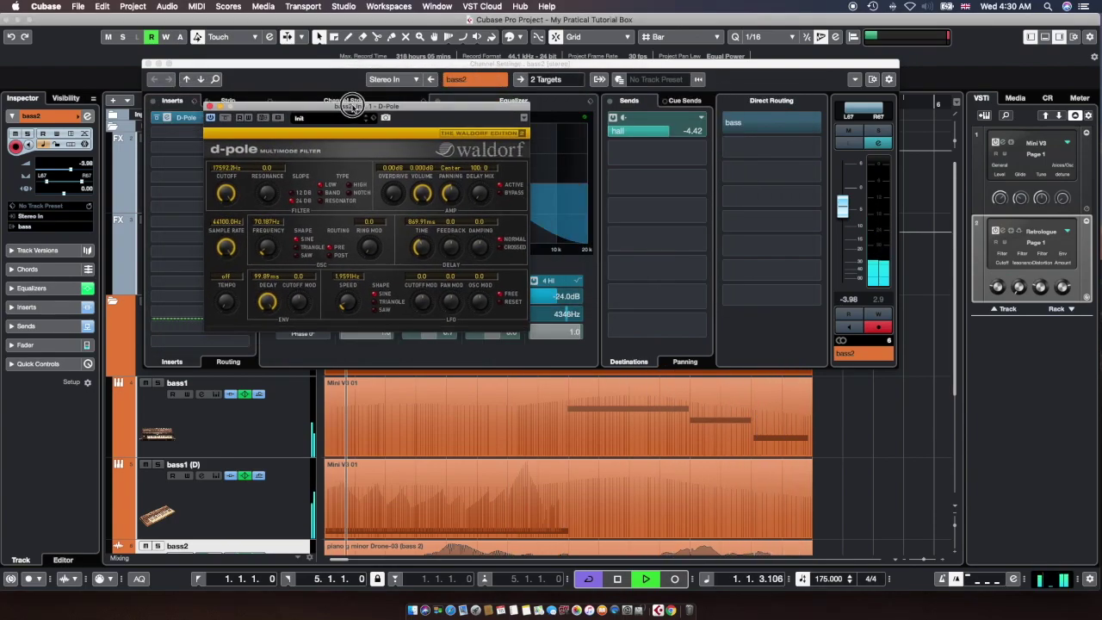
Set D-Pole's amp section to 30.1 dB overdrive, -6.30 dB volume, 67:33 panning and 66:34 delay mix
{"action": "mouse_move", "coordinate": [394, 196]}
{"action": "left_mouse_down"}
{"action": "mouse_move", "coordinate": [420, 205]}
{"action": "mouse_move", "coordinate": [411, 224]}
{"action": "mouse_move", "coordinate": [389, 196]}
{"action": "mouse_move", "coordinate": [415, 202]}
{"action": "mouse_move", "coordinate": [394, 192]}
{"action": "left_mouse_up"}
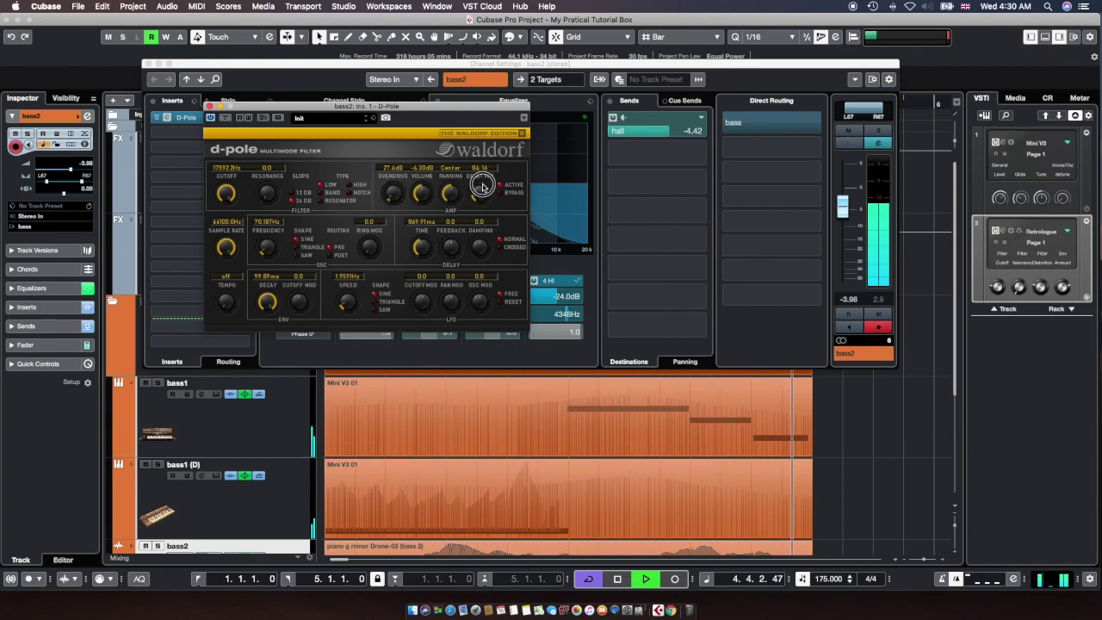
{"action": "mouse_move", "coordinate": [454, 195]}
{"action": "left_mouse_down"}
{"action": "mouse_move", "coordinate": [447, 203]}
{"action": "mouse_move", "coordinate": [473, 203]}
{"action": "left_mouse_up"}
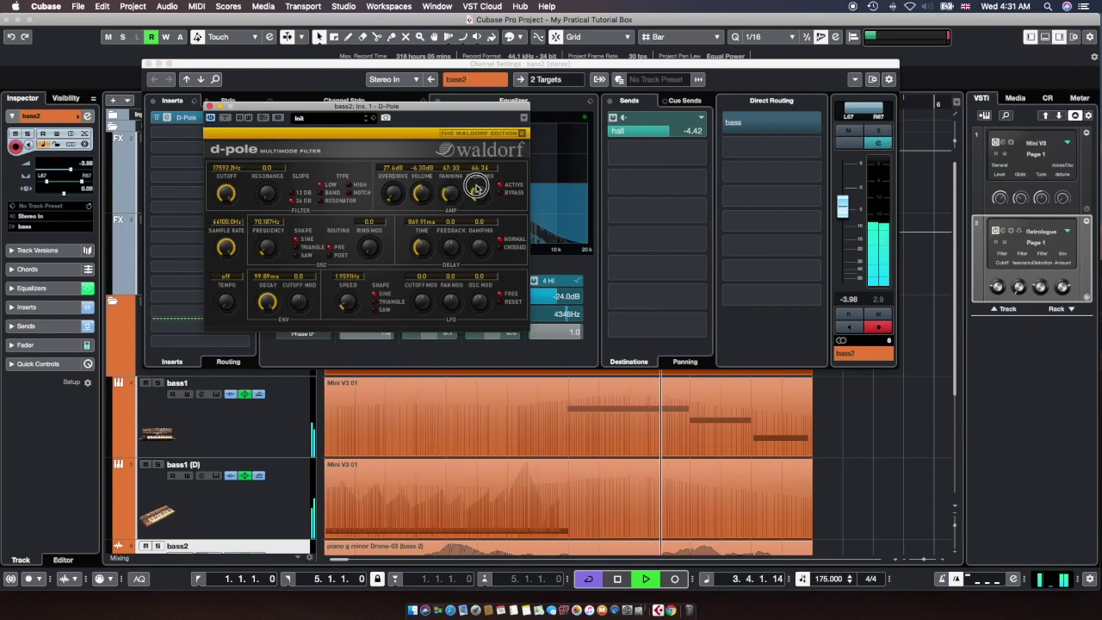
{"action": "left_click_drag", "start_coordinate": [398, 195], "coordinate": [396, 184]}
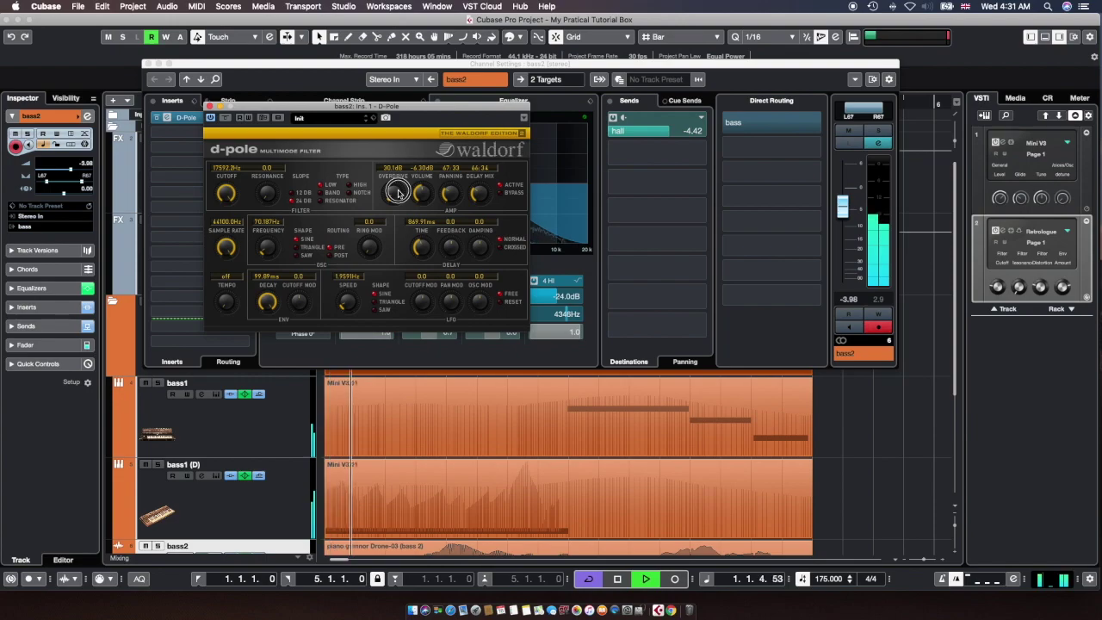
Set cutoff to about 1075 Hz, resonance 32.2, sample rate 25784.7 Hz, oscillator frequency 515.96 Hz, routing Post, ring mod 11.8 and delay feedback 1.7
{"action": "left_click_drag", "start_coordinate": [263, 195], "coordinate": [199, 251]}
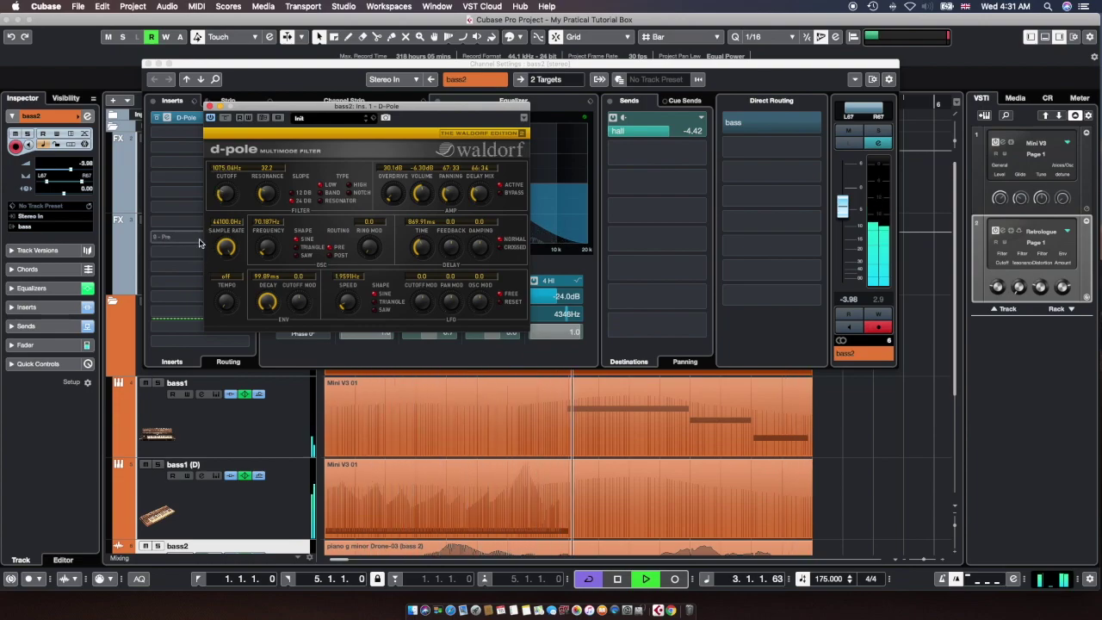
{"action": "left_click_drag", "start_coordinate": [224, 247], "coordinate": [268, 245]}
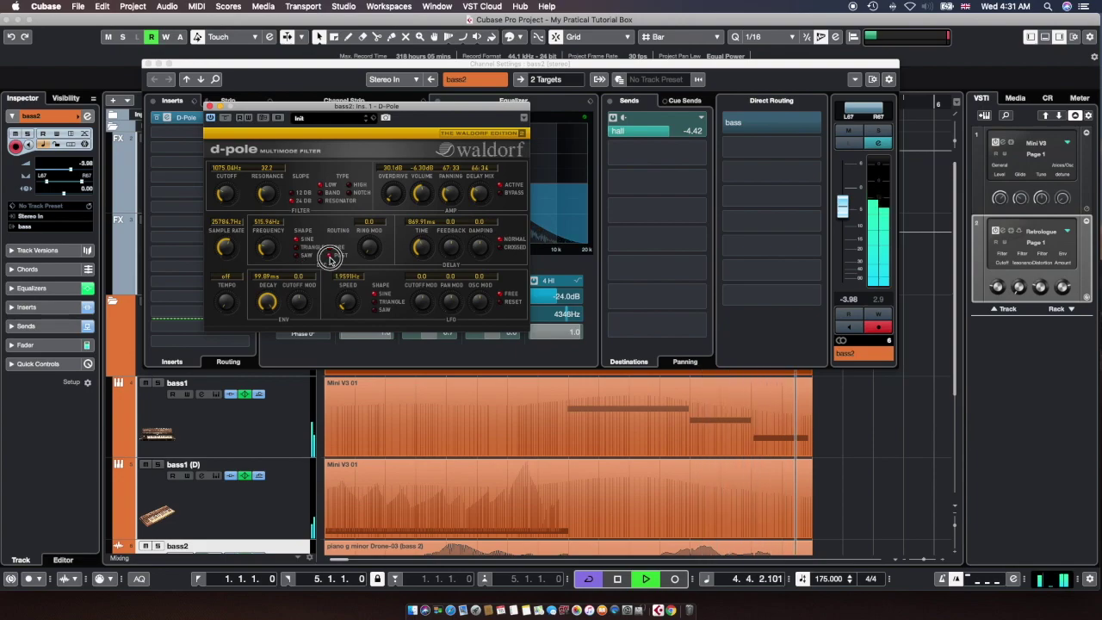
{"action": "mouse_move", "coordinate": [371, 244]}
{"action": "left_mouse_down"}
{"action": "mouse_move", "coordinate": [371, 235]}
{"action": "mouse_move", "coordinate": [371, 245]}
{"action": "left_mouse_up"}
{"action": "left_click_drag", "start_coordinate": [450, 247], "coordinate": [450, 236]}
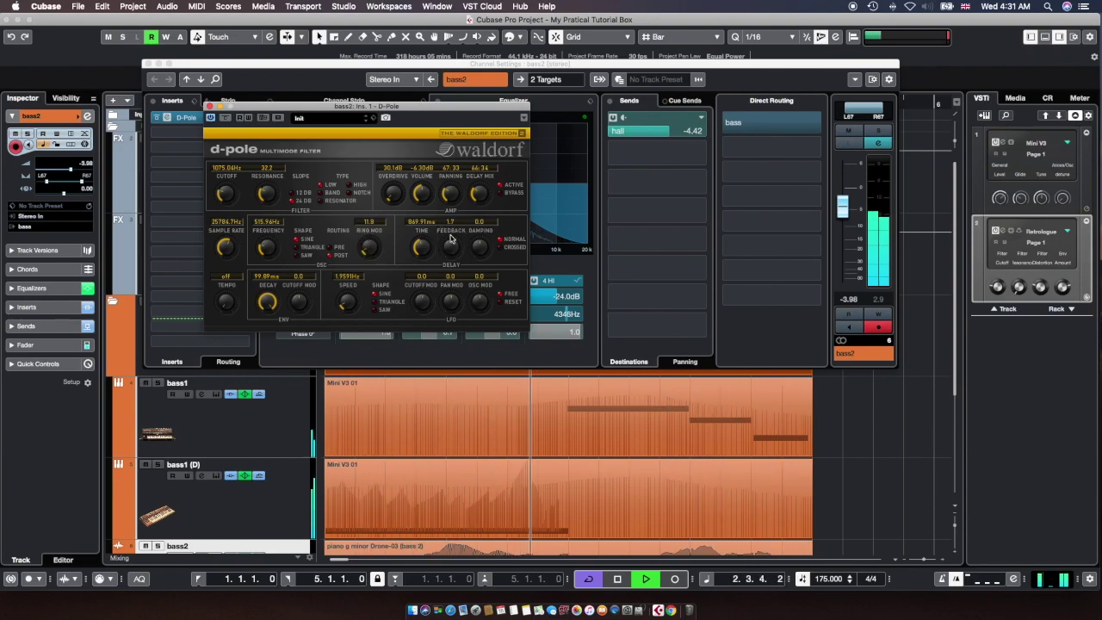
Set LFO cutoff mod to -21.9, envelope decay 76.00 ms, envelope cutoff mod 45.9 and tempo 175.0 bpm; raise LFO osc mod slightly and make delay feedback negative
{"action": "left_click_drag", "start_coordinate": [417, 302], "coordinate": [408, 342]}
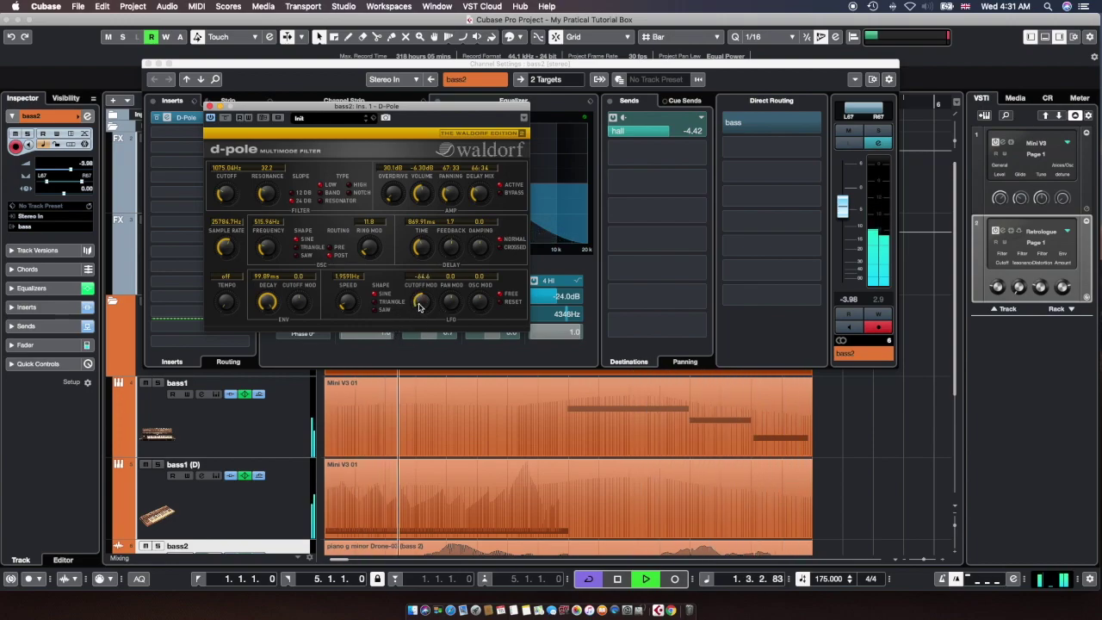
{"action": "mouse_move", "coordinate": [422, 303]}
{"action": "left_mouse_down"}
{"action": "mouse_move", "coordinate": [432, 273]}
{"action": "mouse_move", "coordinate": [414, 303]}
{"action": "mouse_move", "coordinate": [425, 295]}
{"action": "left_mouse_up"}
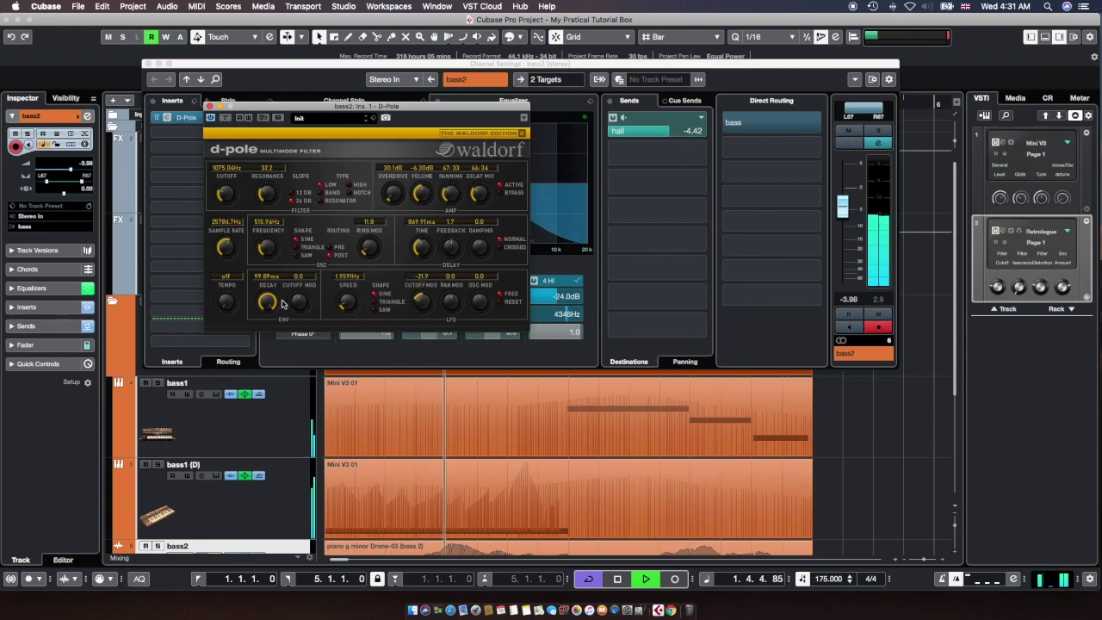
{"action": "left_click_drag", "start_coordinate": [298, 302], "coordinate": [231, 305]}
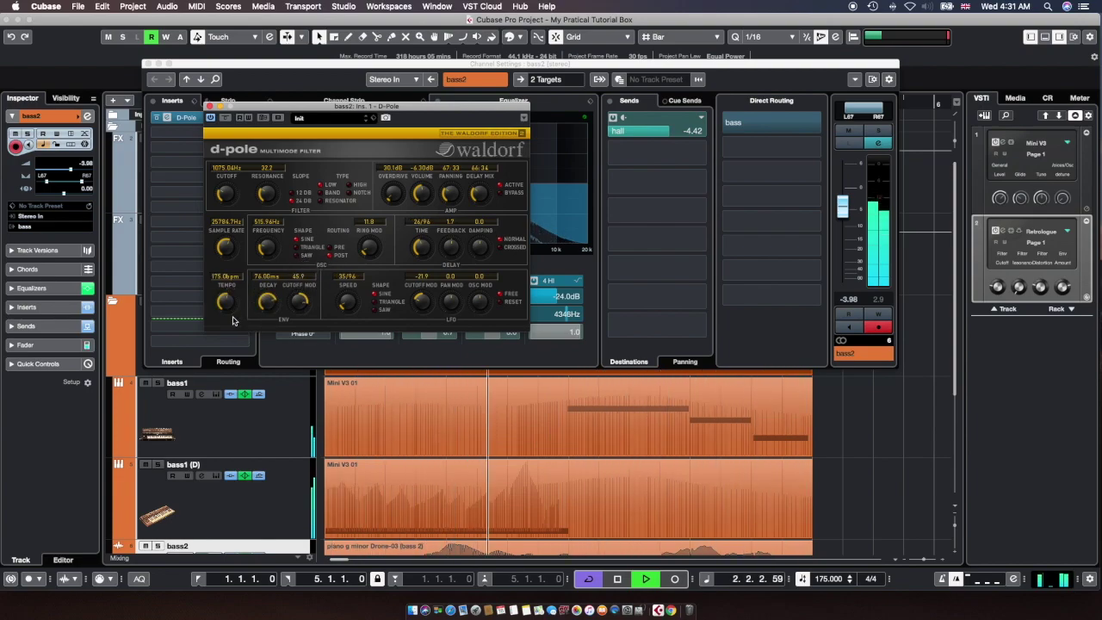
{"action": "left_click_drag", "start_coordinate": [480, 300], "coordinate": [480, 298]}
{"action": "left_click_drag", "start_coordinate": [451, 249], "coordinate": [447, 260]}
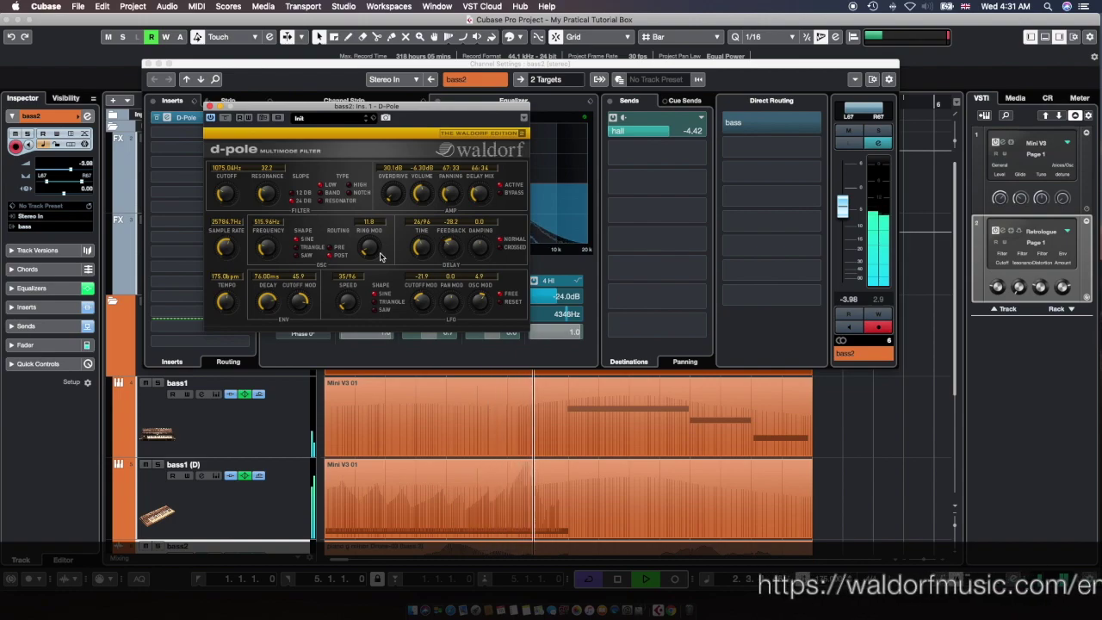
Audition the Band and Notch filter types with different overdrive levels, settling on Band with 31.8 dB overdrive
{"action": "mouse_move", "coordinate": [397, 193]}
{"action": "left_mouse_down"}
{"action": "mouse_move", "coordinate": [424, 159]}
{"action": "mouse_move", "coordinate": [396, 183]}
{"action": "left_mouse_up"}
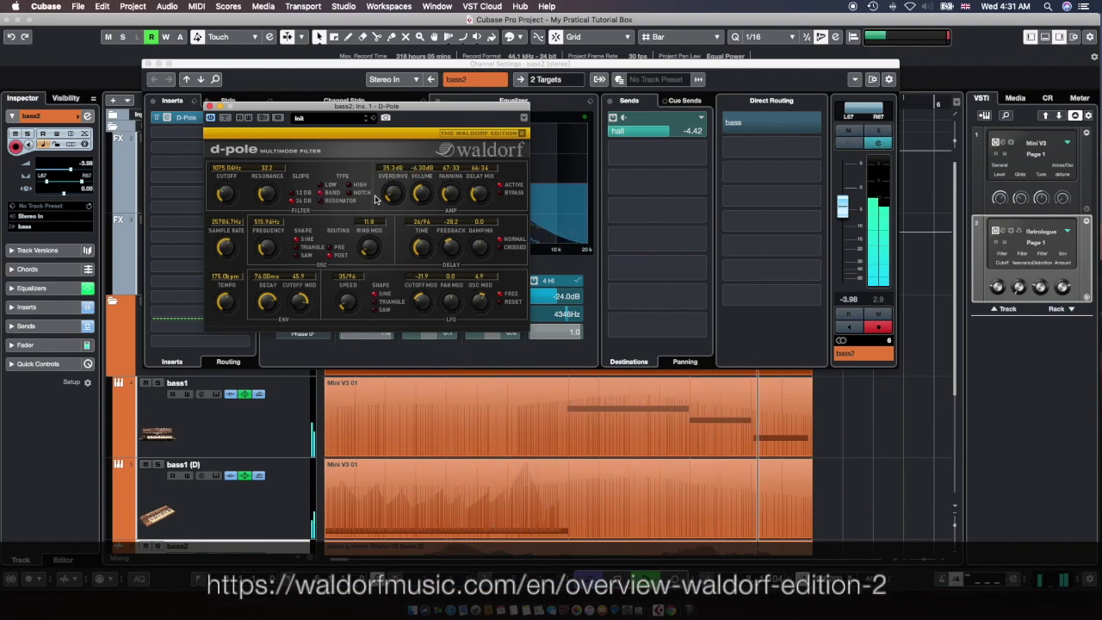
{"action": "left_click_drag", "start_coordinate": [402, 197], "coordinate": [399, 189]}
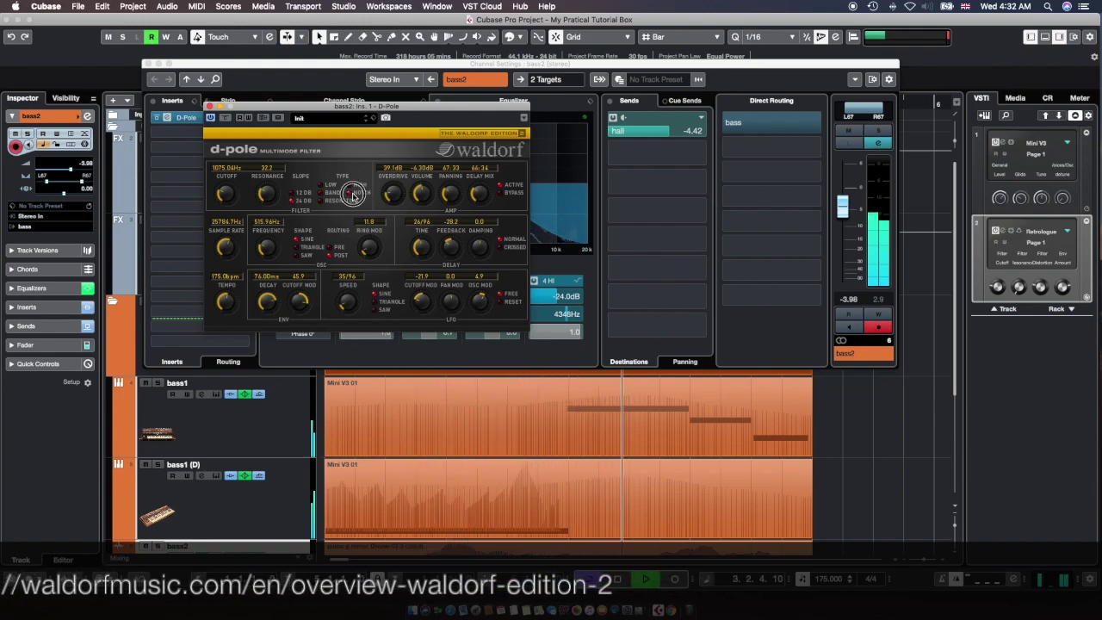
{"action": "left_click_drag", "start_coordinate": [387, 198], "coordinate": [383, 200]}
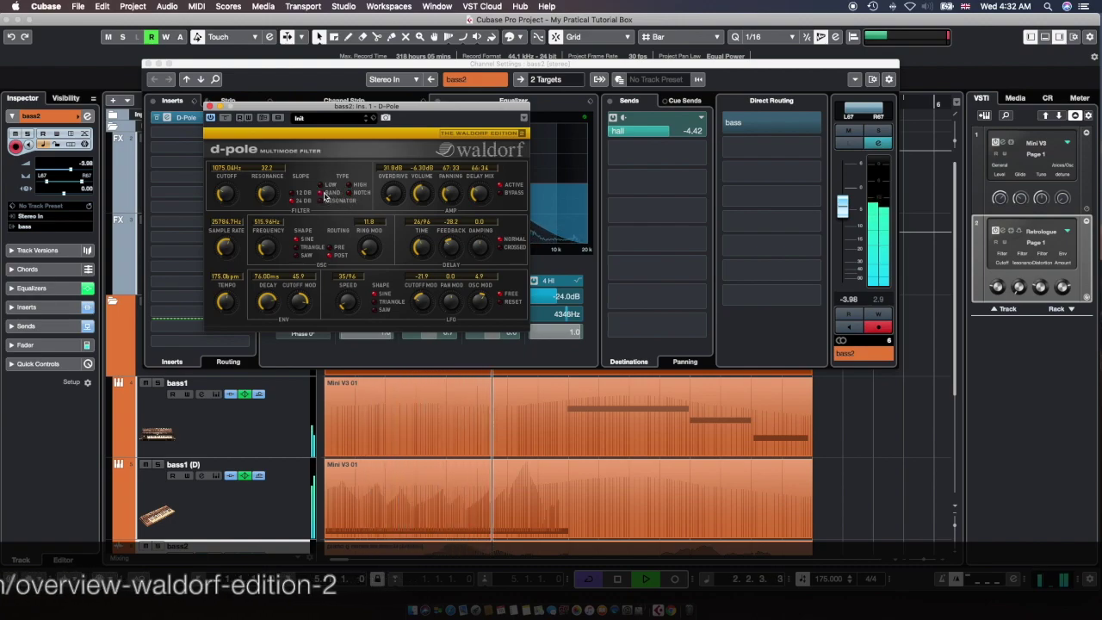
Raise the ring mod, set oscillator frequency to 947.11 Hz and delay damping to 26.6, and set LFO pan mod to 4.0
{"action": "mouse_move", "coordinate": [372, 248]}
{"action": "left_mouse_down"}
{"action": "mouse_move", "coordinate": [383, 224]}
{"action": "mouse_move", "coordinate": [374, 236]}
{"action": "left_mouse_up"}
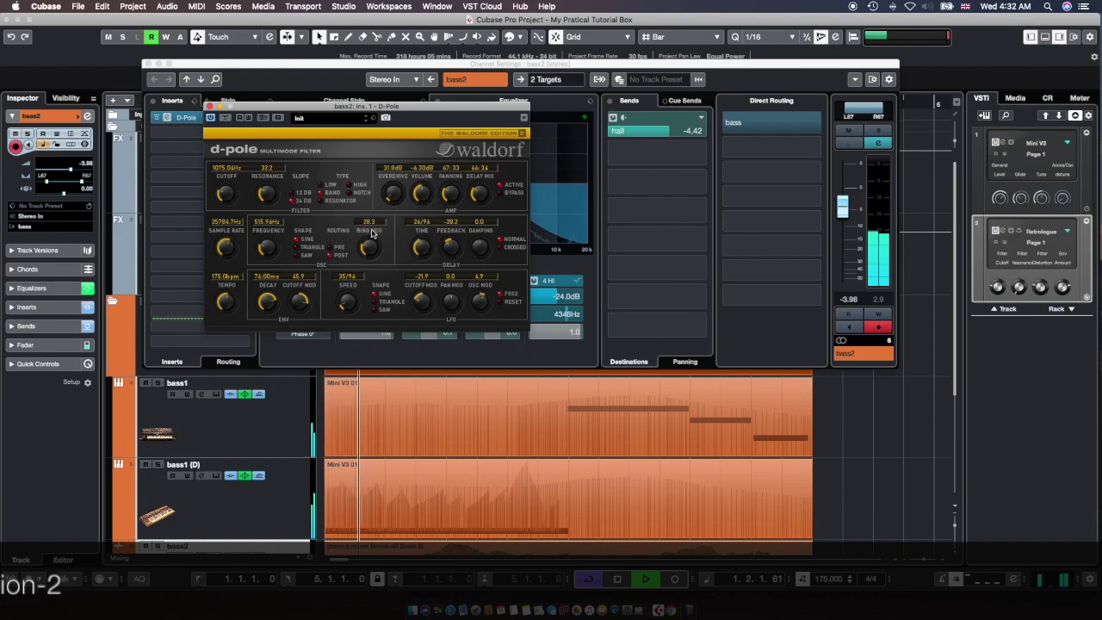
{"action": "left_click_drag", "start_coordinate": [274, 252], "coordinate": [279, 234]}
{"action": "left_click_drag", "start_coordinate": [477, 251], "coordinate": [474, 236]}
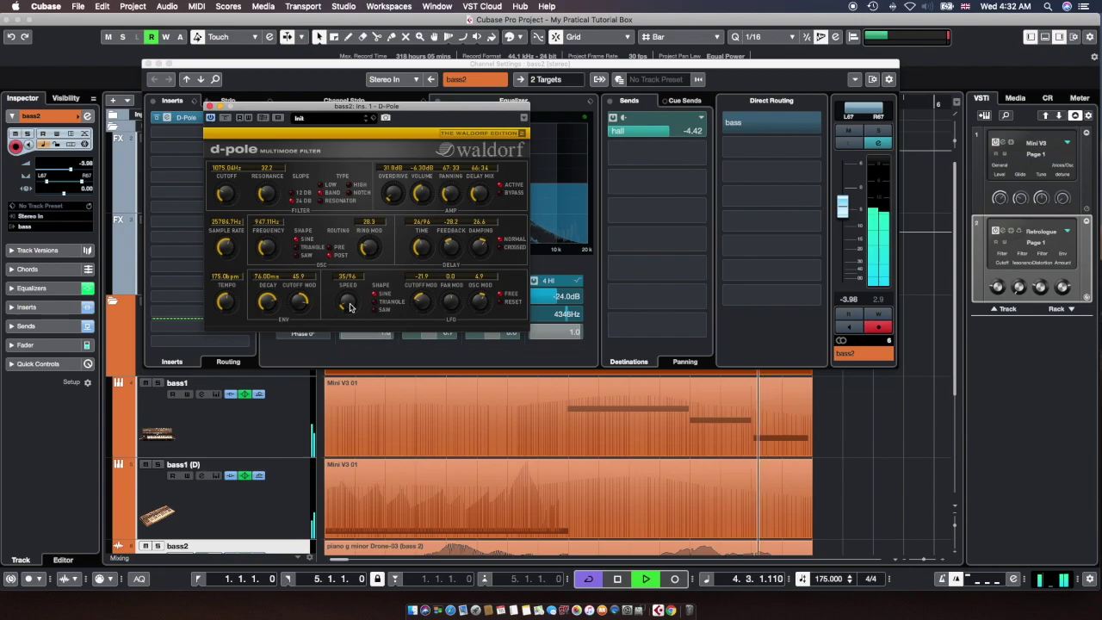
{"action": "left_click_drag", "start_coordinate": [448, 309], "coordinate": [448, 295]}
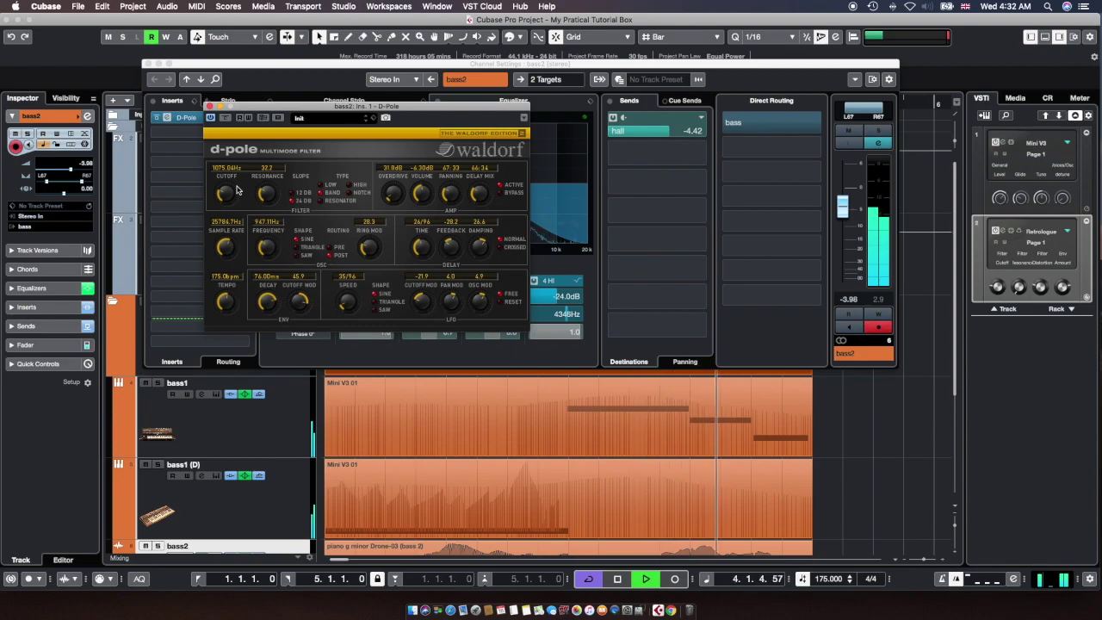
Stop playback, return to the project window and play the project again to hear the D-Pole effect
{"action": "key", "text": "space"}
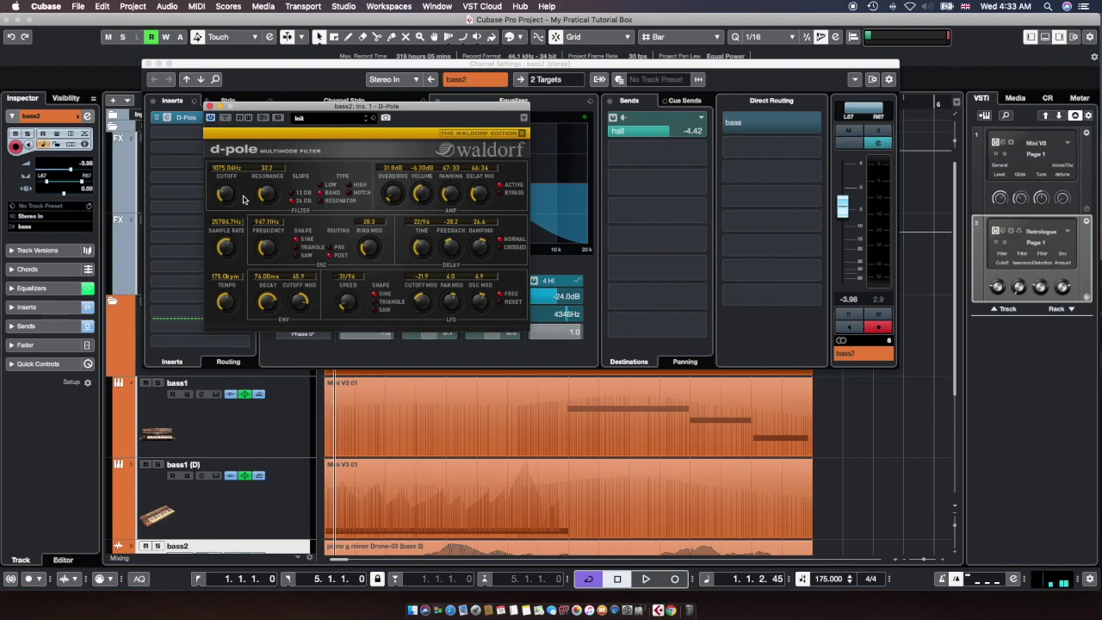
{"action": "left_click", "coordinate": [416, 401]}
{"action": "left_click", "coordinate": [595, 504]}
{"action": "left_click", "coordinate": [647, 580]}
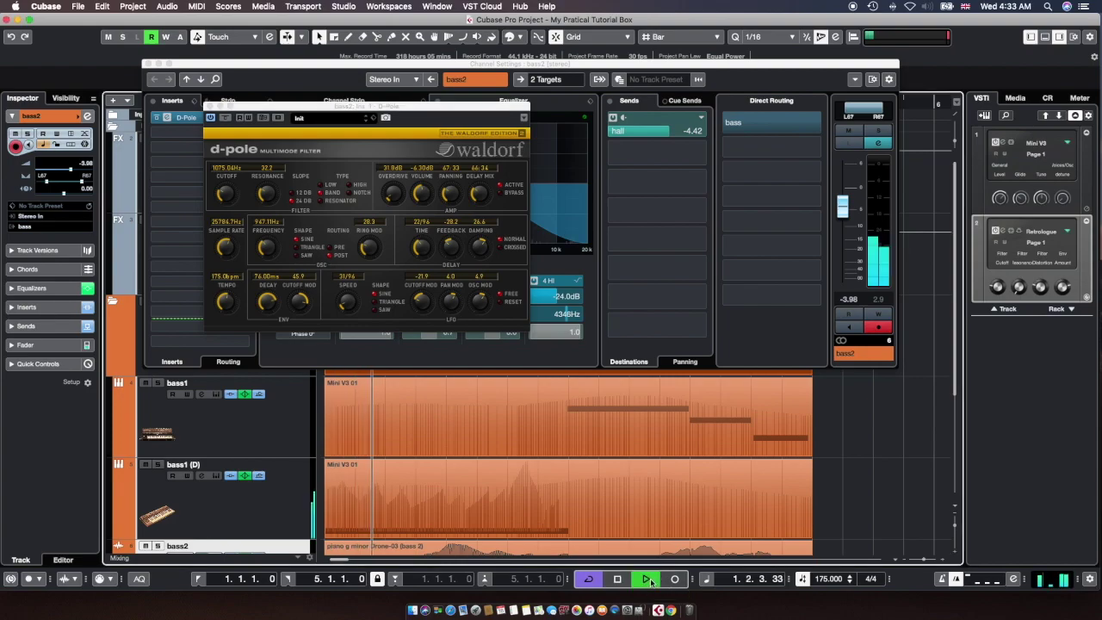